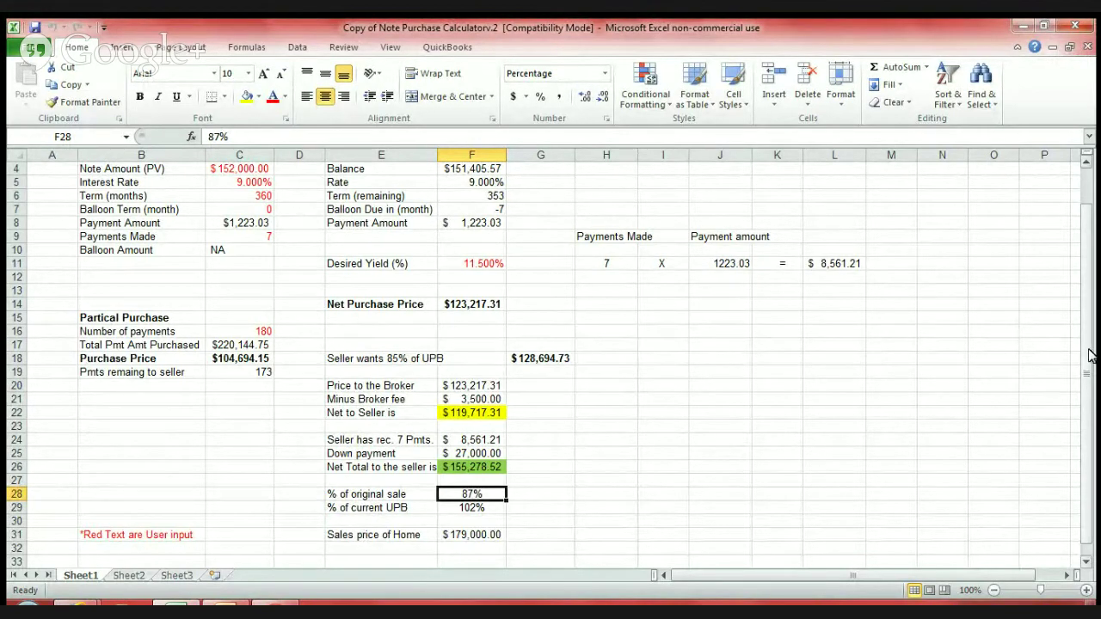
Step: Review the original note's amount, interest rate, term, payment amount and payments made in column C
scroll(1086, 256, "up", 1)
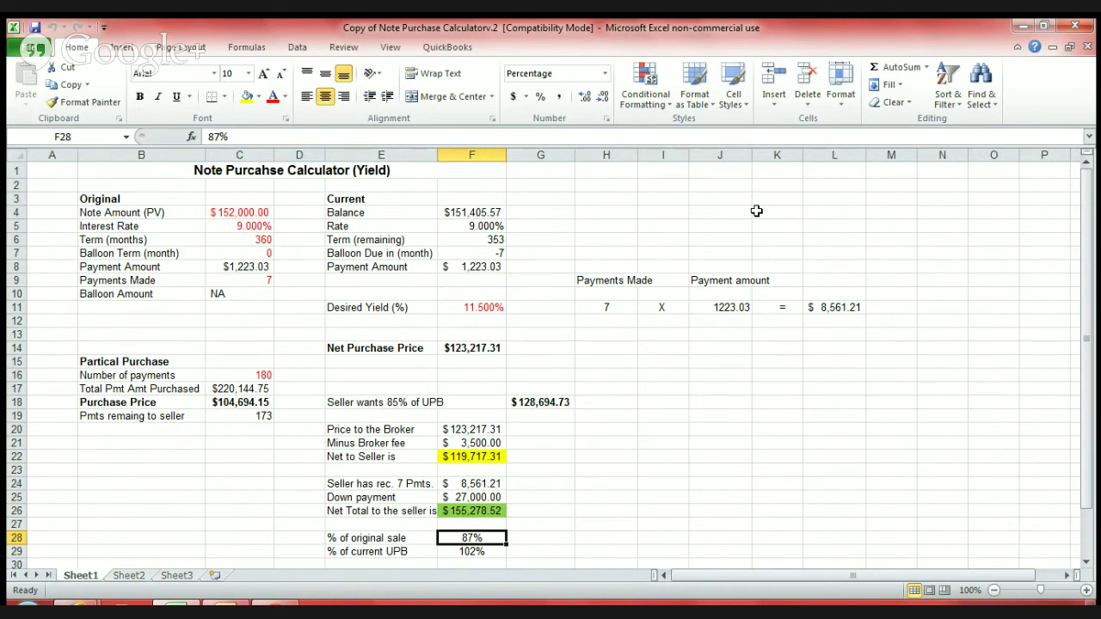
left_click(249, 217)
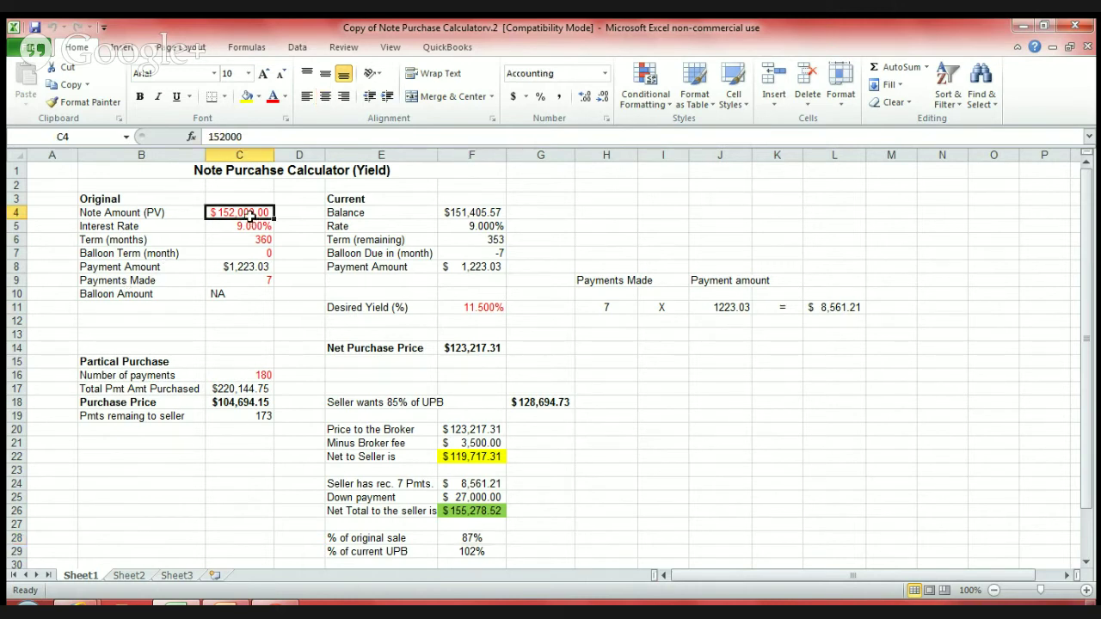
key("Down")
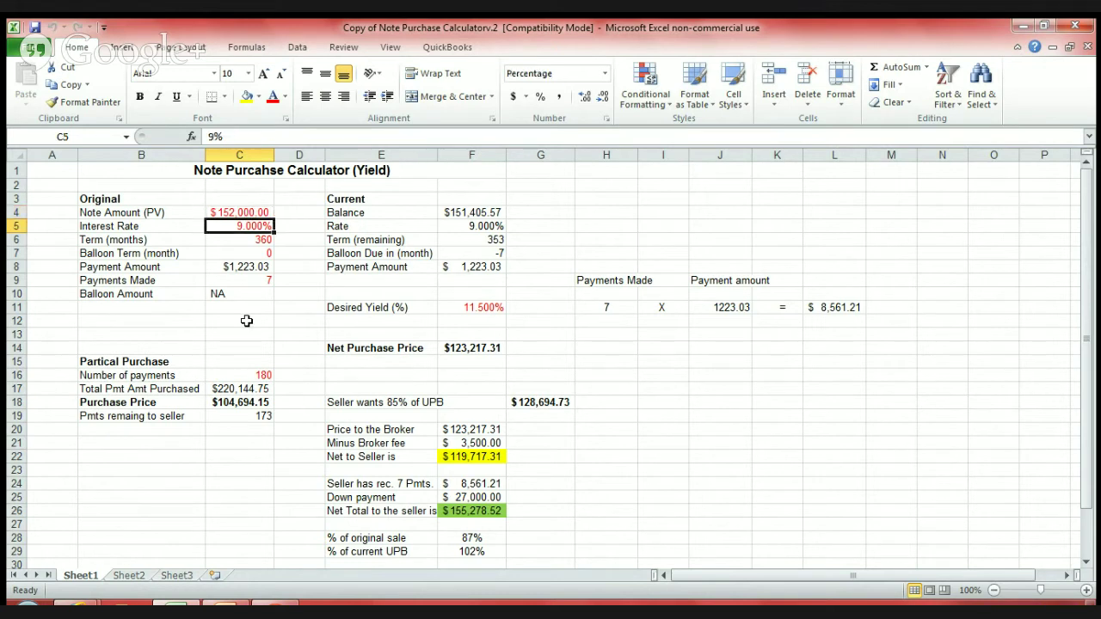
key("Down")
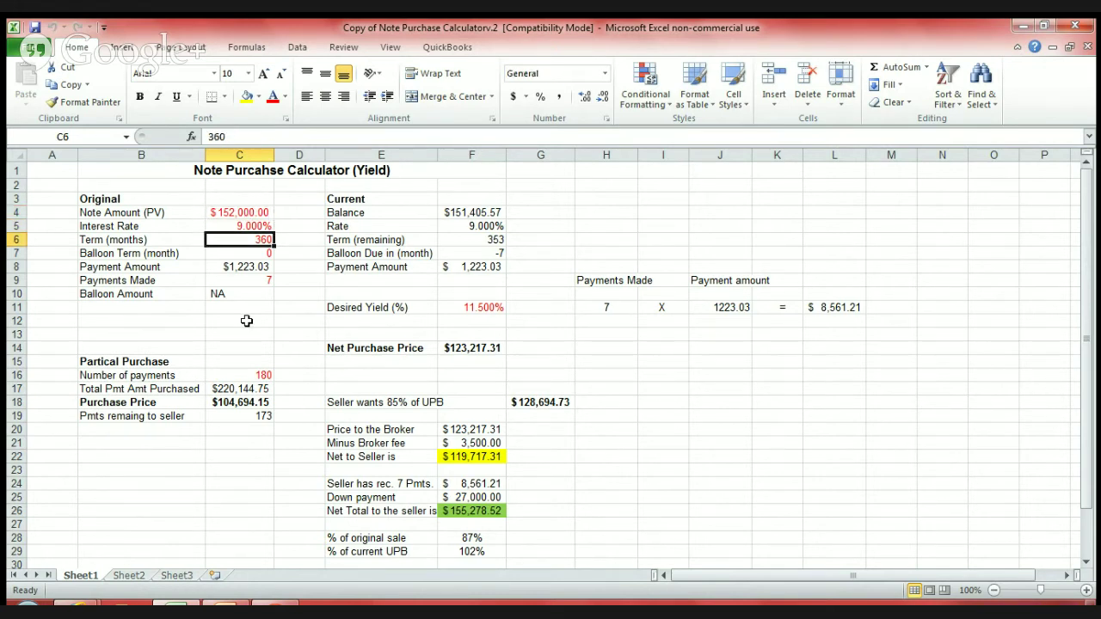
key("Down")
key("Down")
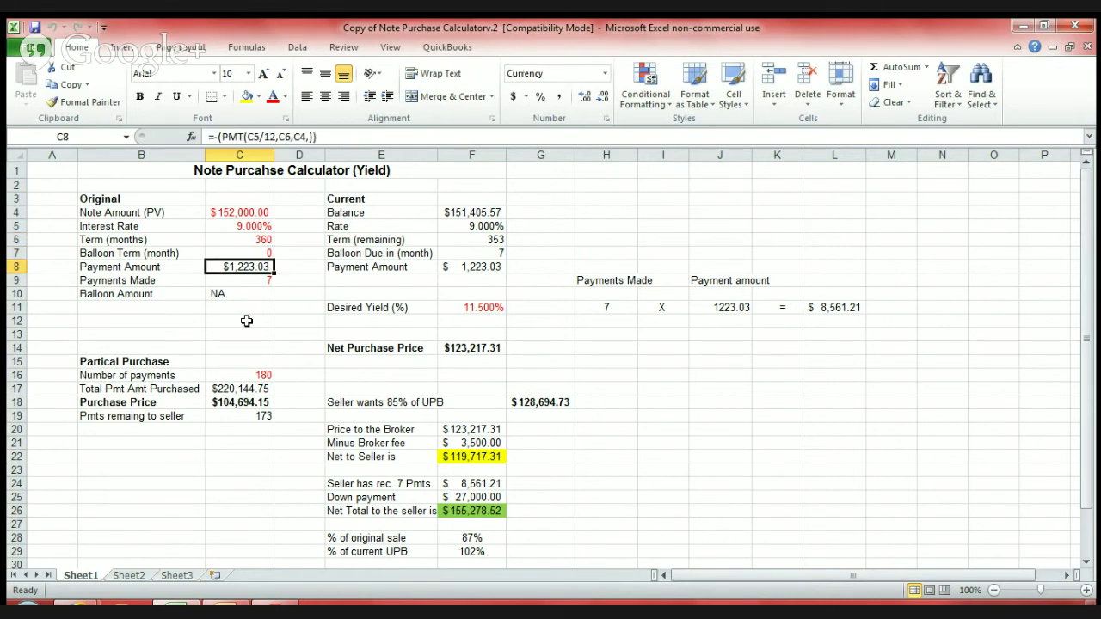
key("Down")
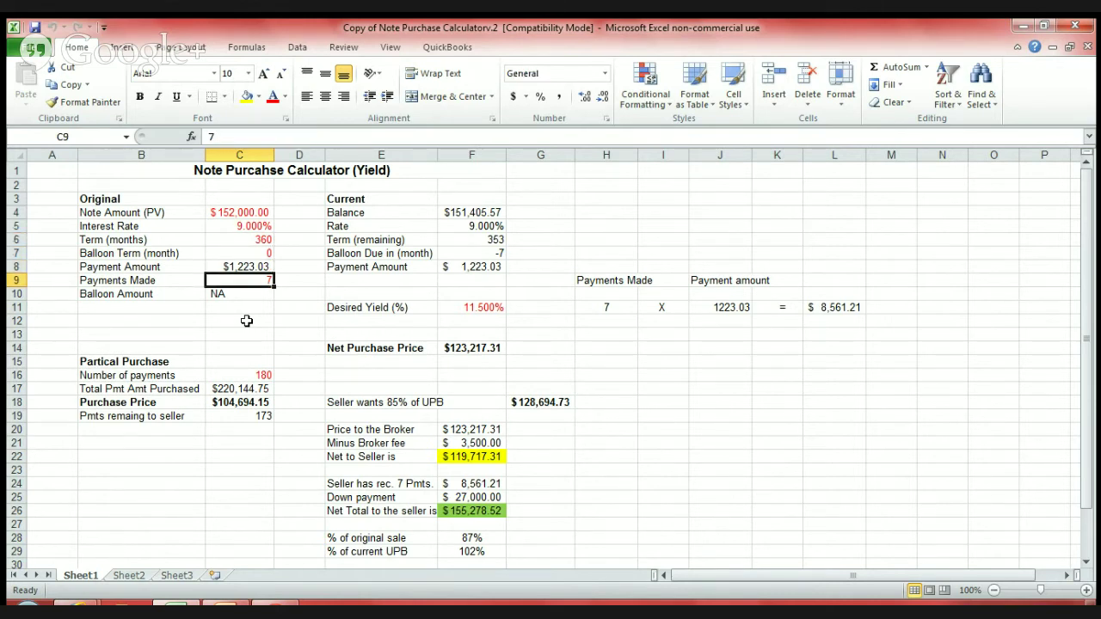
Step: Set the number of payments for the partial purchase in C16 to 0
key("Down")
key("Down")
key("Down")
key("Down")
key("Down")
key("Down")
key("Down")
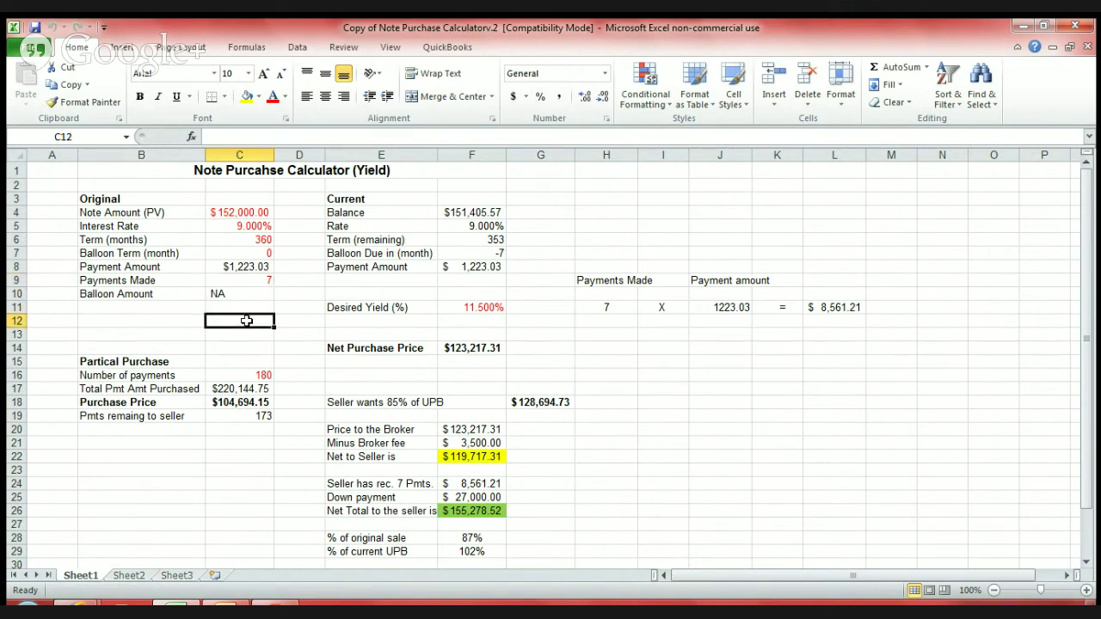
type("0")
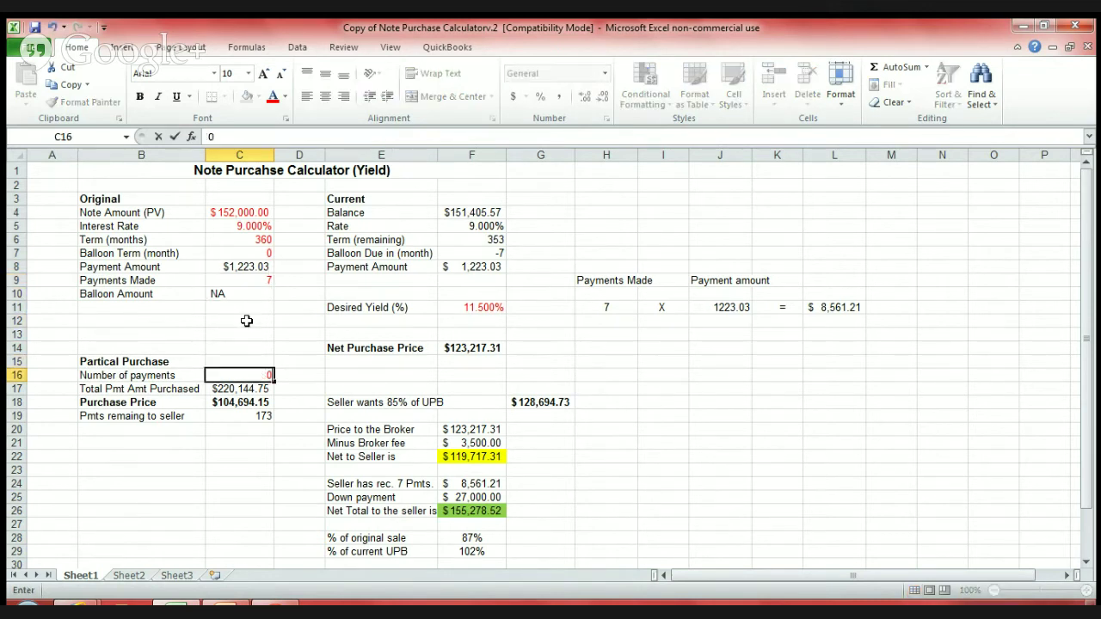
key("Return")
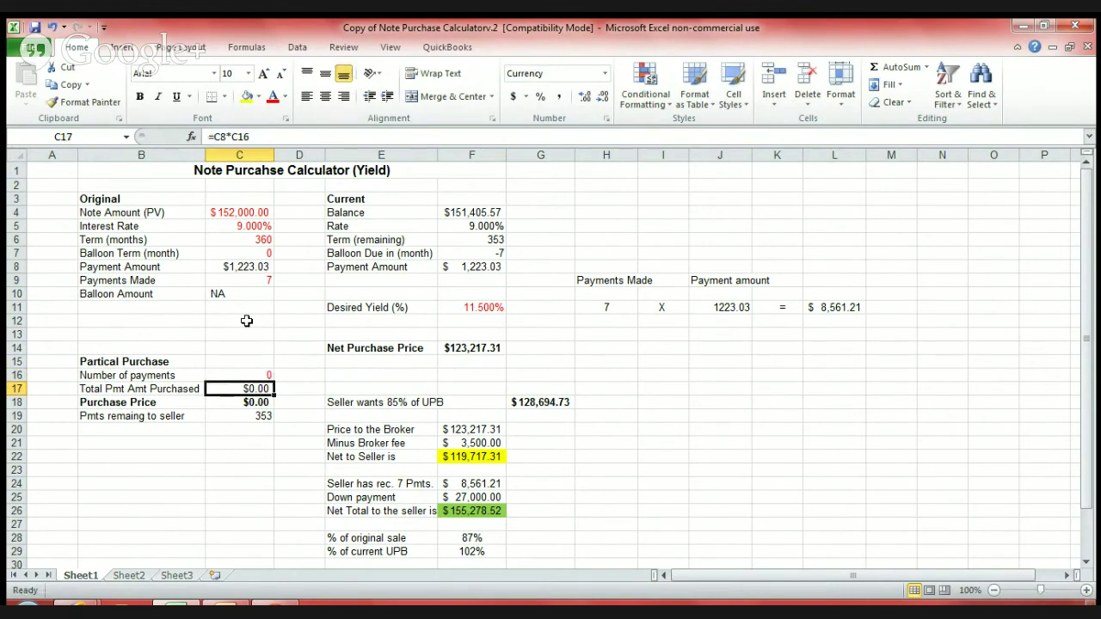
Step: Examine the current note figures in column F, from the balance through the remaining term and balloon due to the payment amount
key("Up")
key("Up")
key("Up")
key("Up")
key("Up")
key("Up")
key("Up")
key("Up")
key("Up")
key("Up")
key("Up")
key("Up")
key("Up")
key("Right")
key("Right")
key("Right")
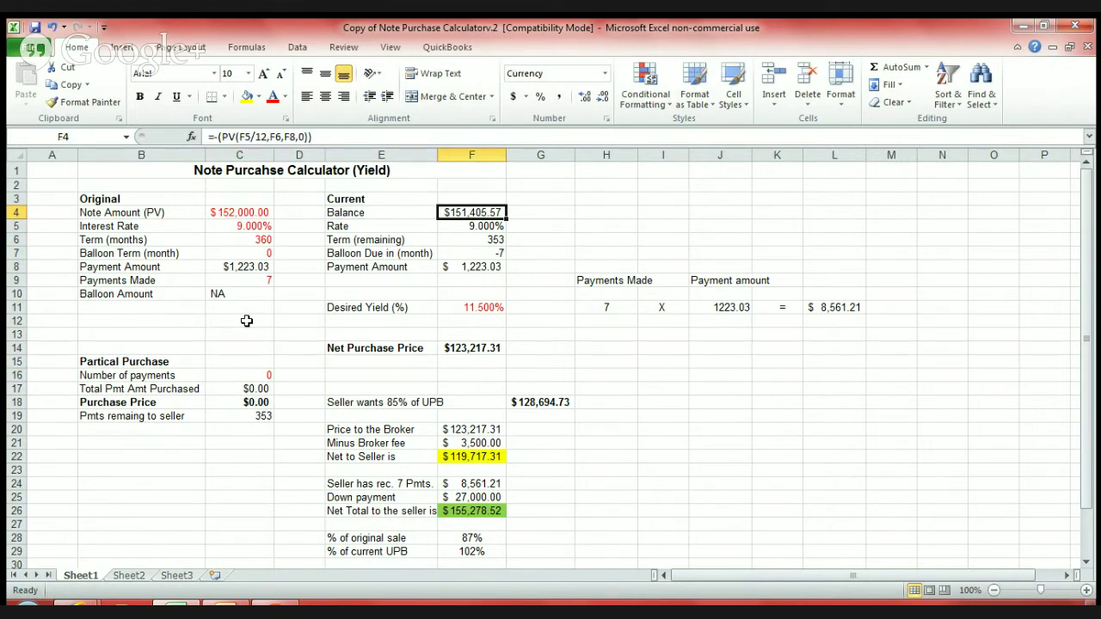
key("Down")
key("Down")
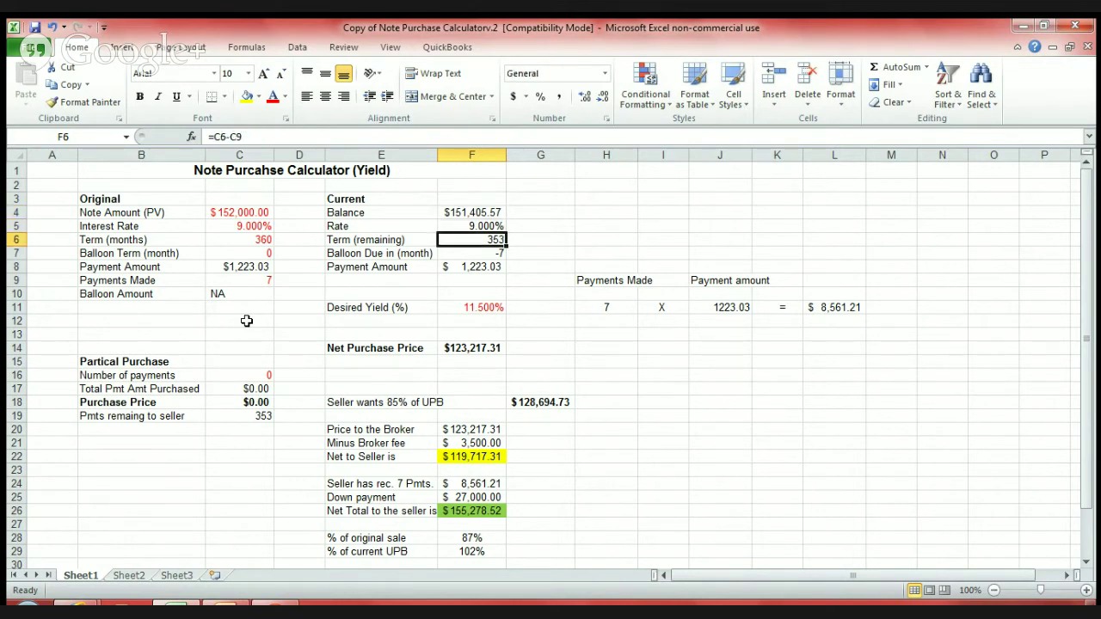
key("Down")
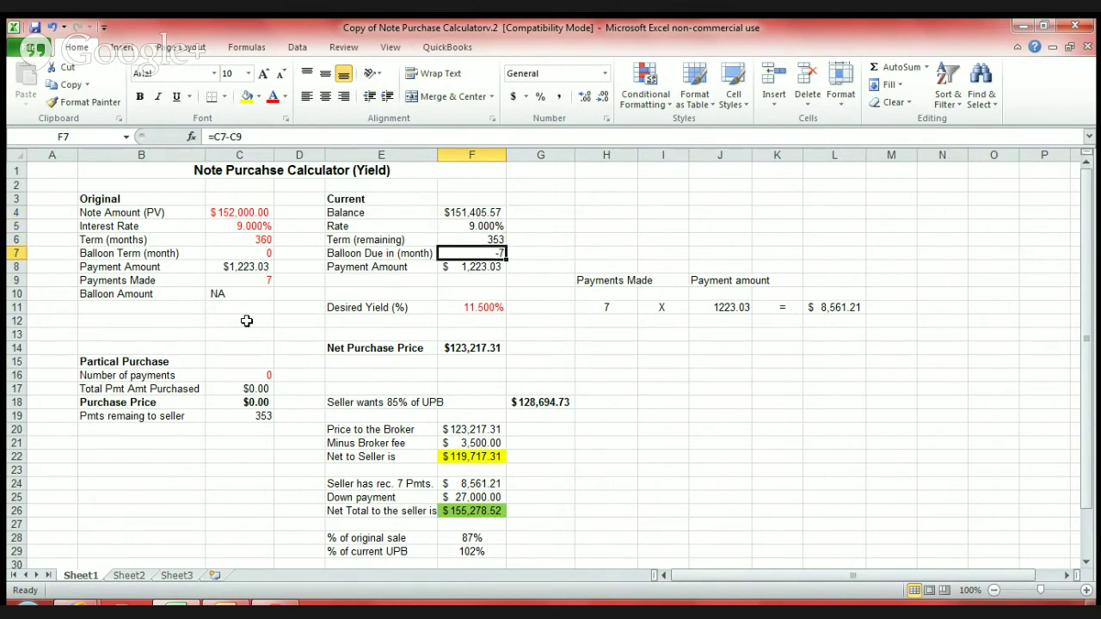
key("Down")
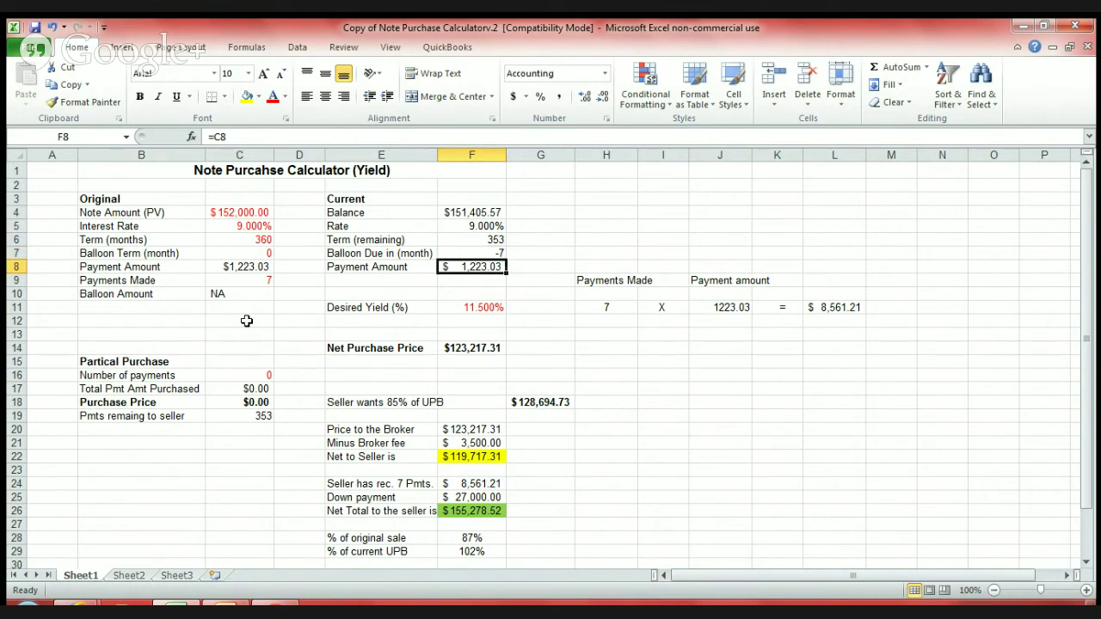
Step: Review the desired yield, the net purchase price formula and the amount the seller wants at 85% of UPB
key("Down")
key("Down")
key("Down")
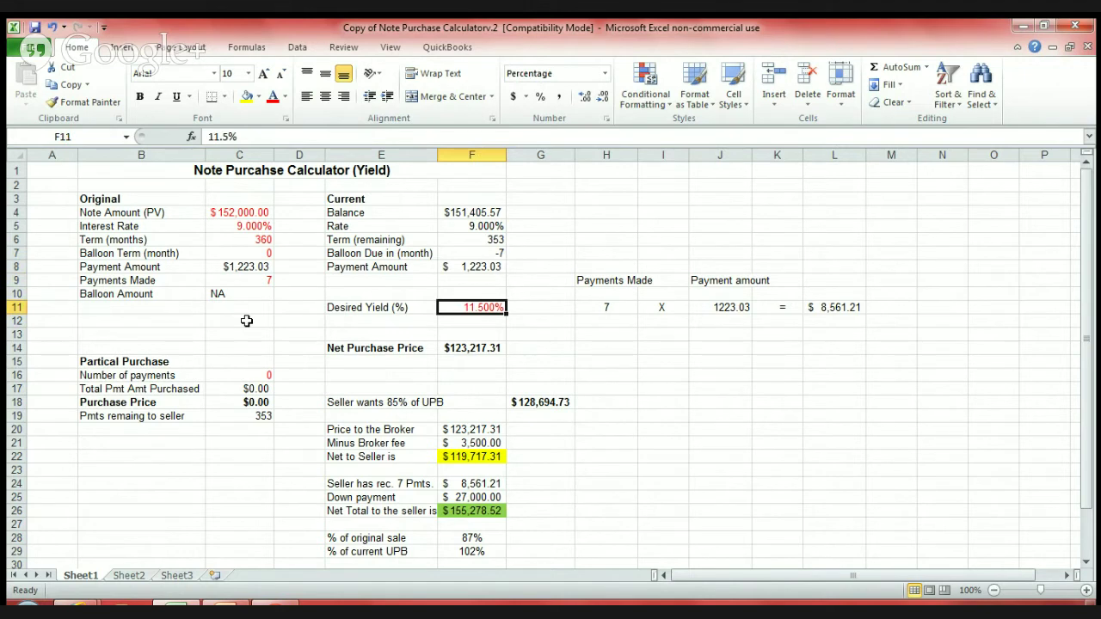
key("Down")
key("Down")
key("Down")
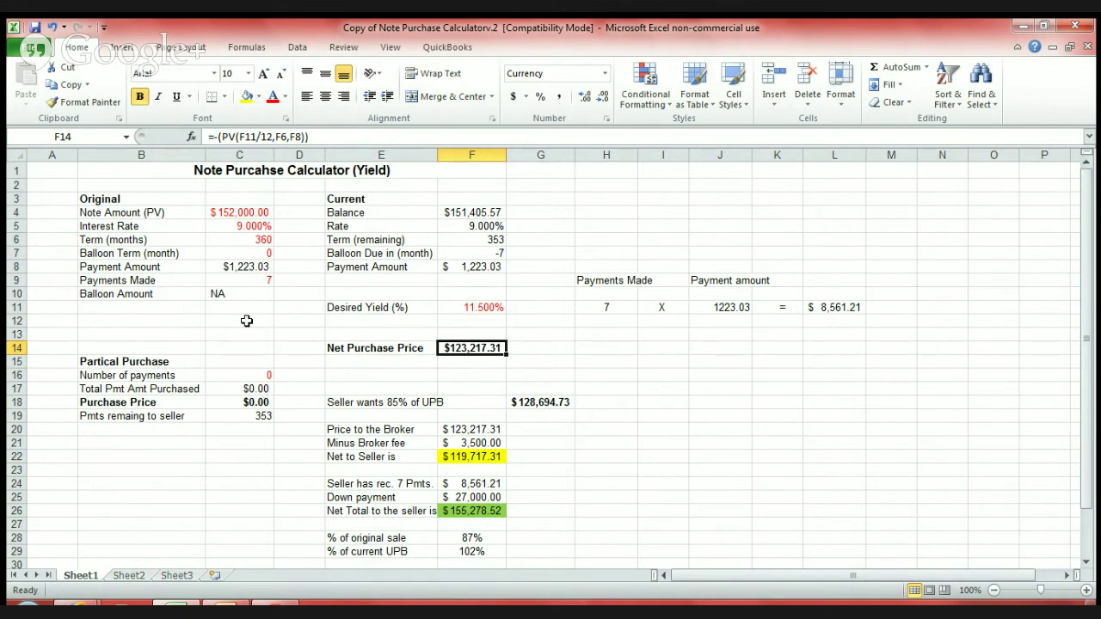
key("Down")
key("Down")
key("Down")
key("Down")
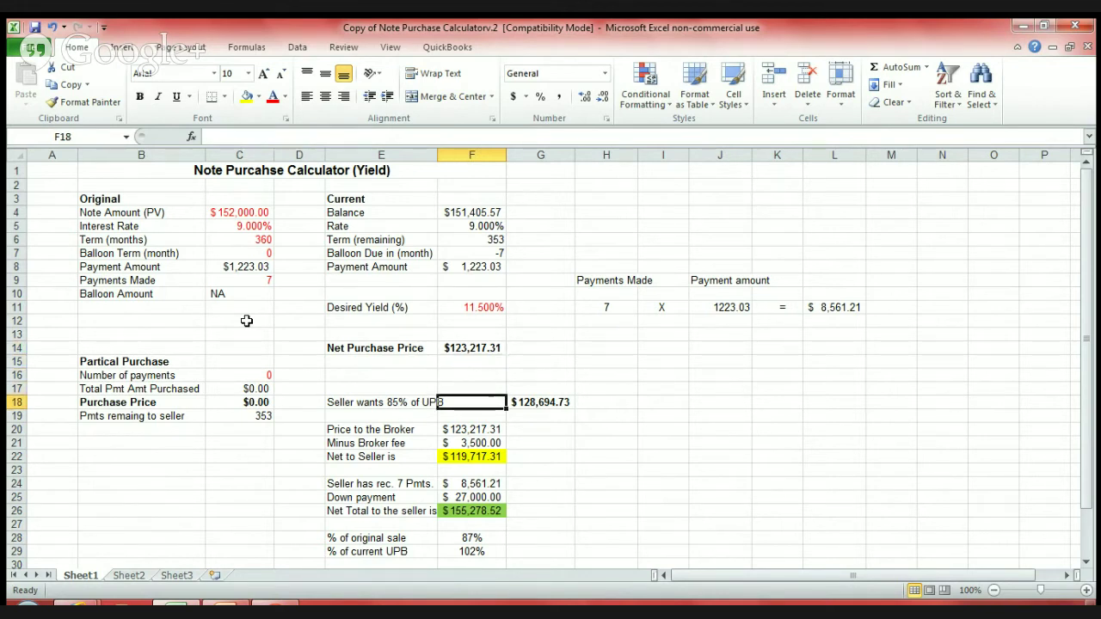
key("Right")
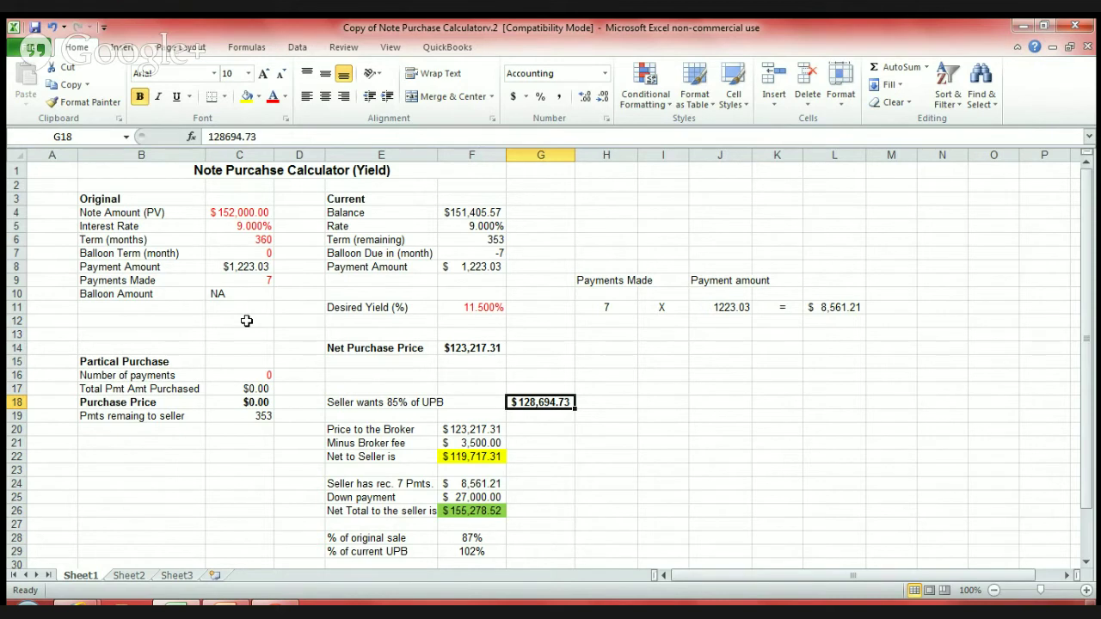
key("Left")
key("Right")
key("Left")
Step: Examine the price to the broker, the broker fee and the net to the seller in F20 to F22
key("Down")
key("Down")
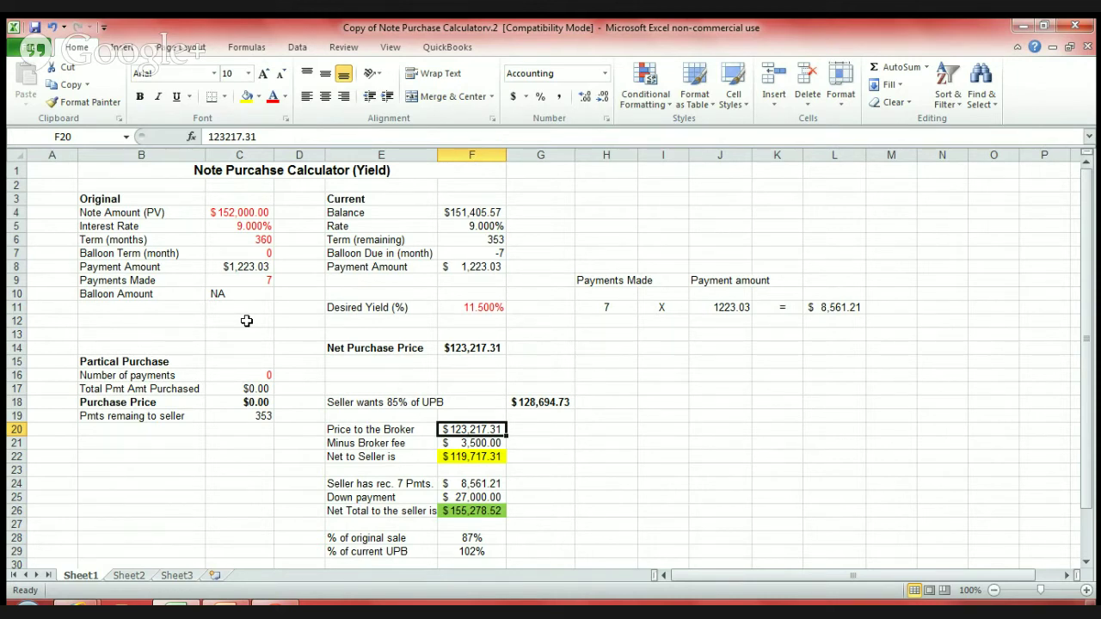
key("Down")
key("Down")
key("Up")
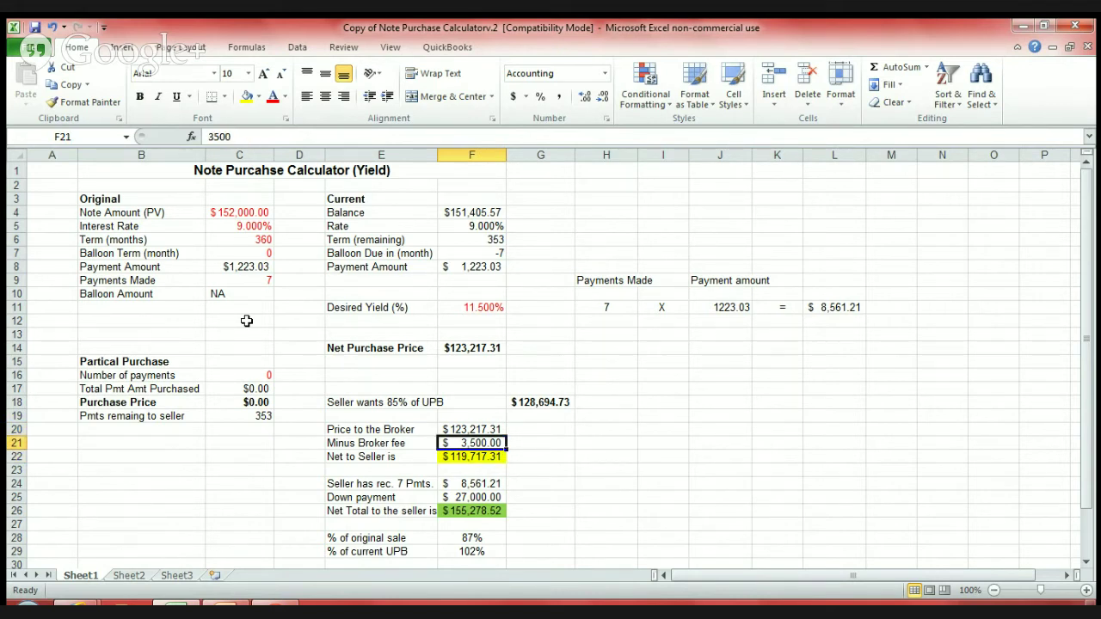
key("Down")
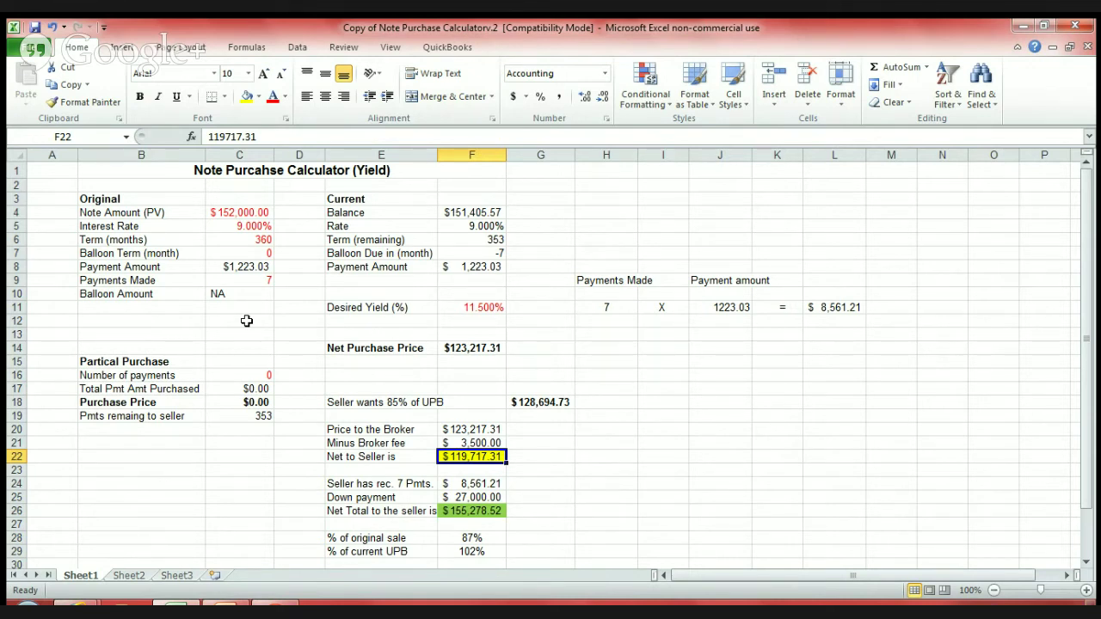
Step: Review the payments received, down payment, net total to the seller and the percentages of original sale and current UPB
key("Down")
key("Down")
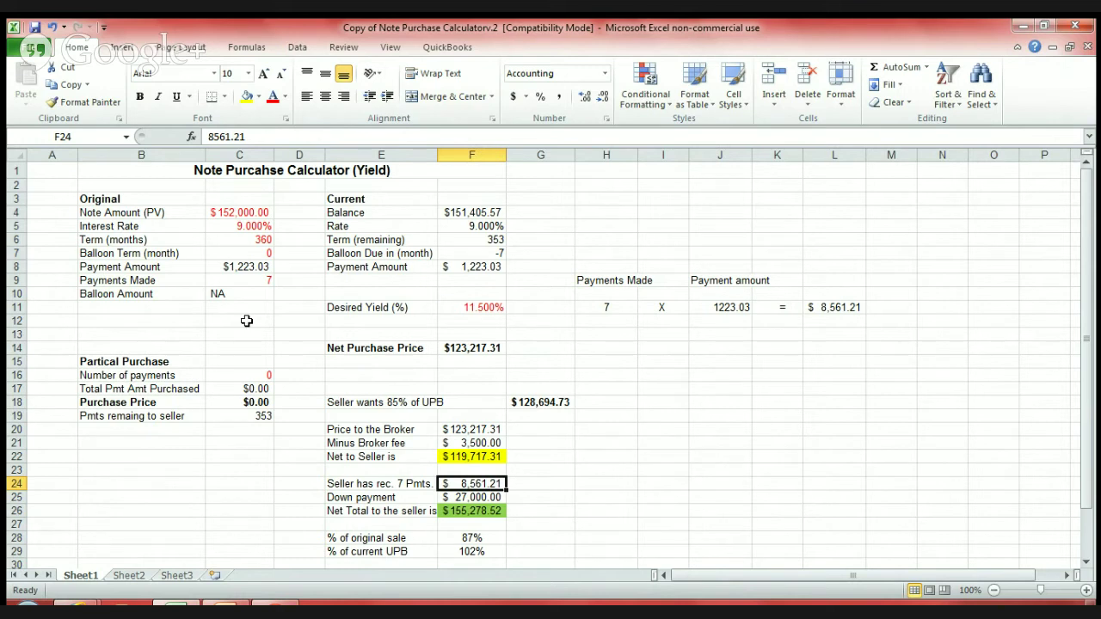
key("Down")
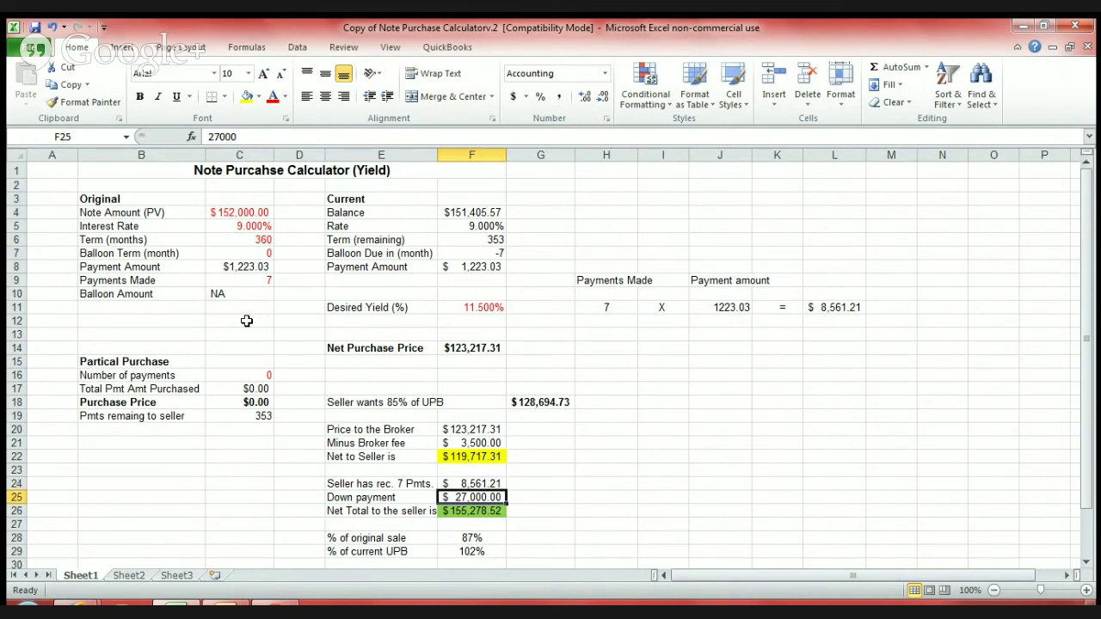
key("Up")
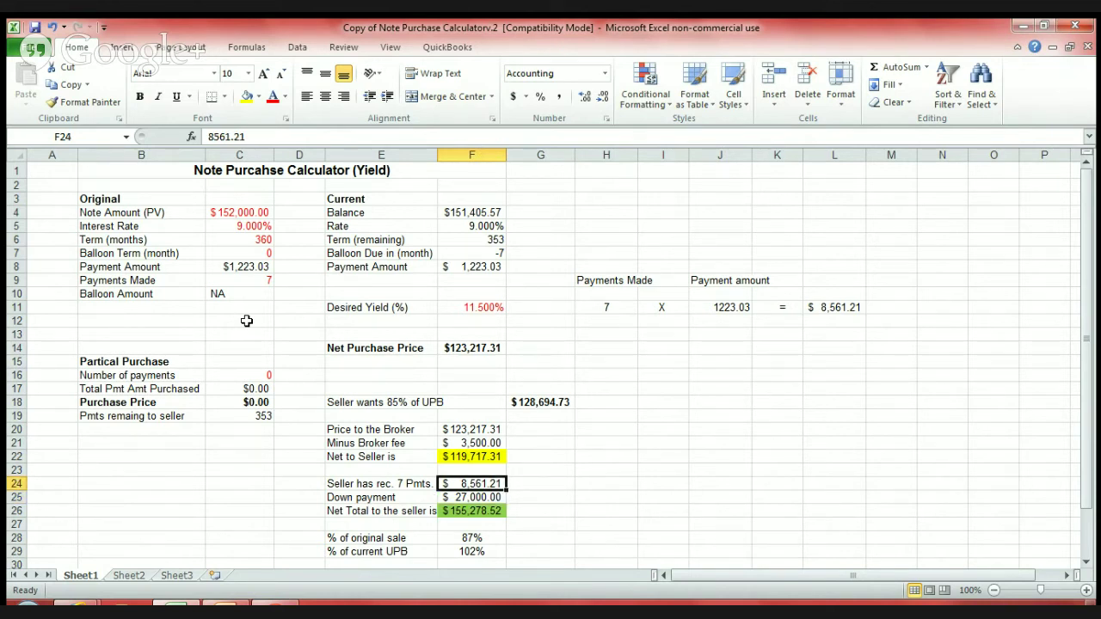
key("Down")
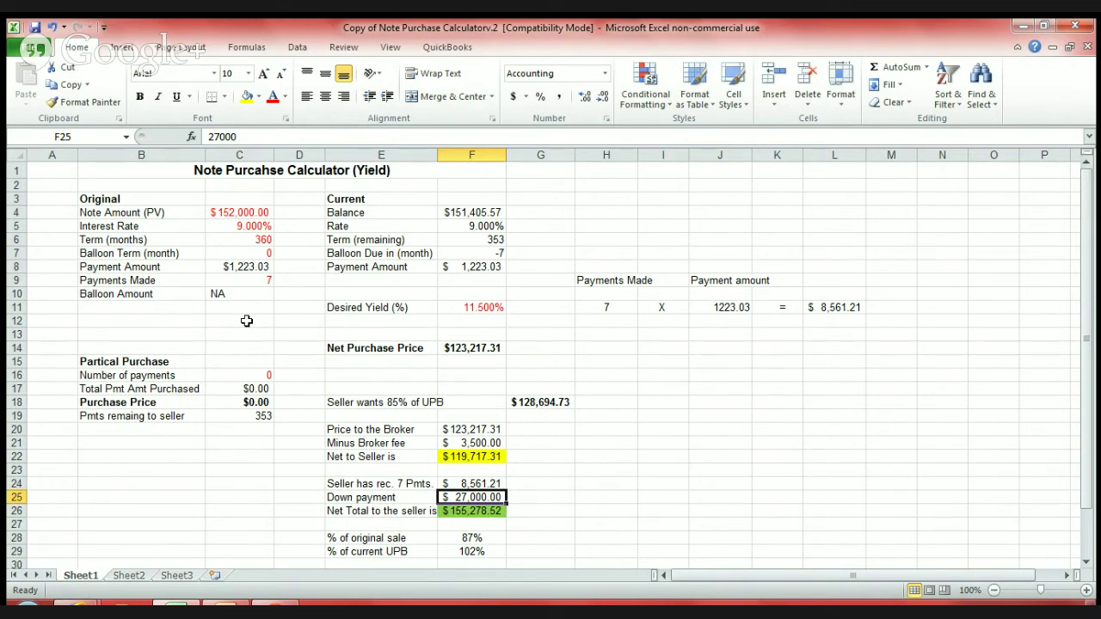
key("Down")
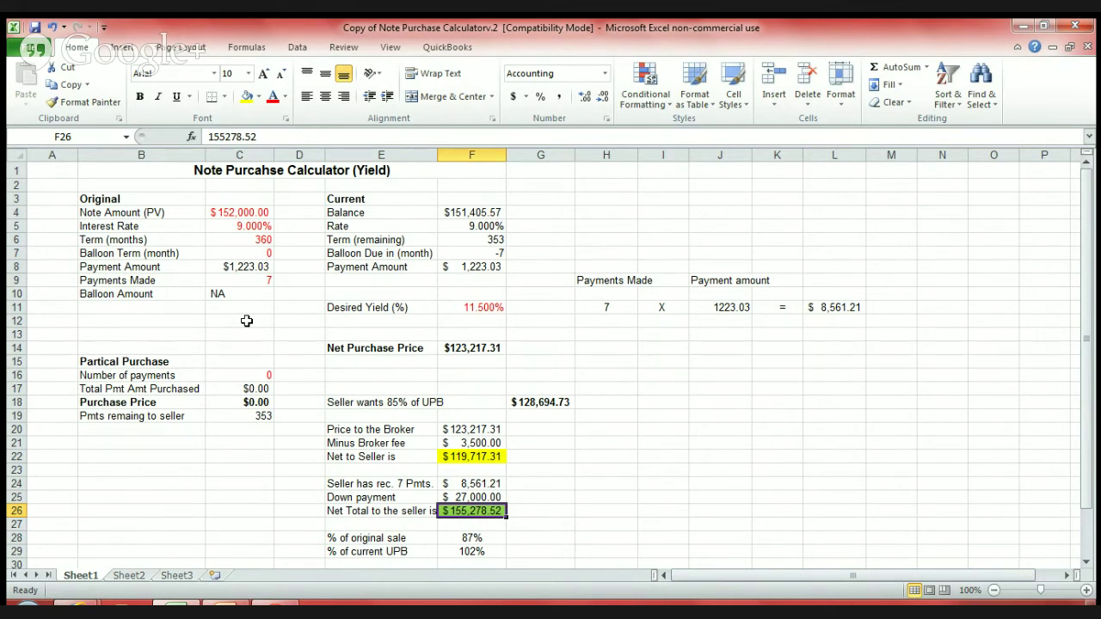
key("Down")
key("Down")
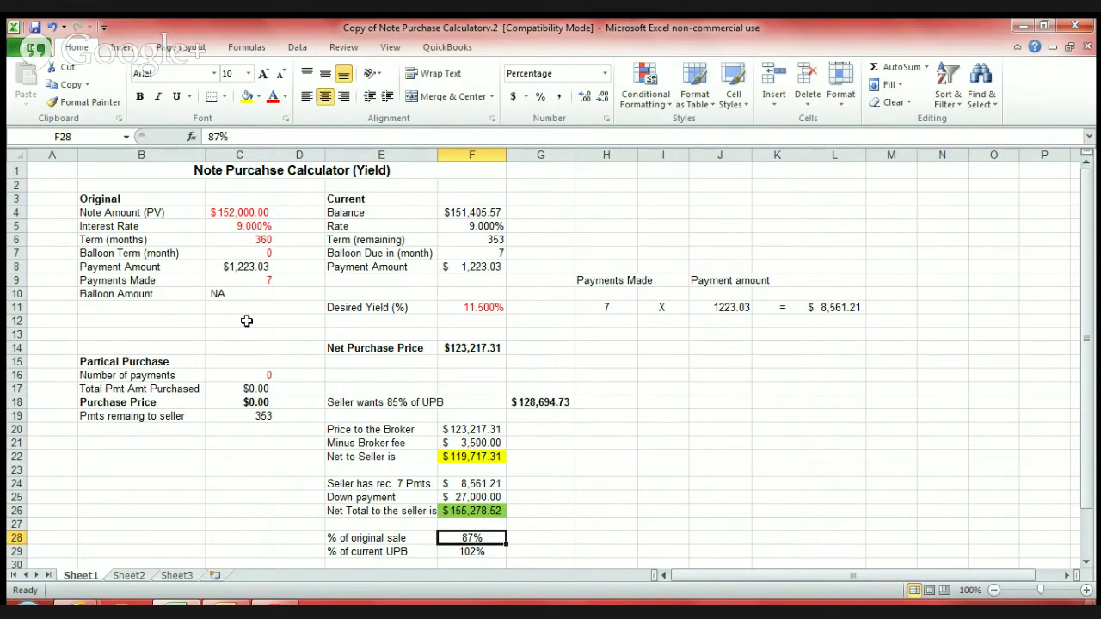
key("Down")
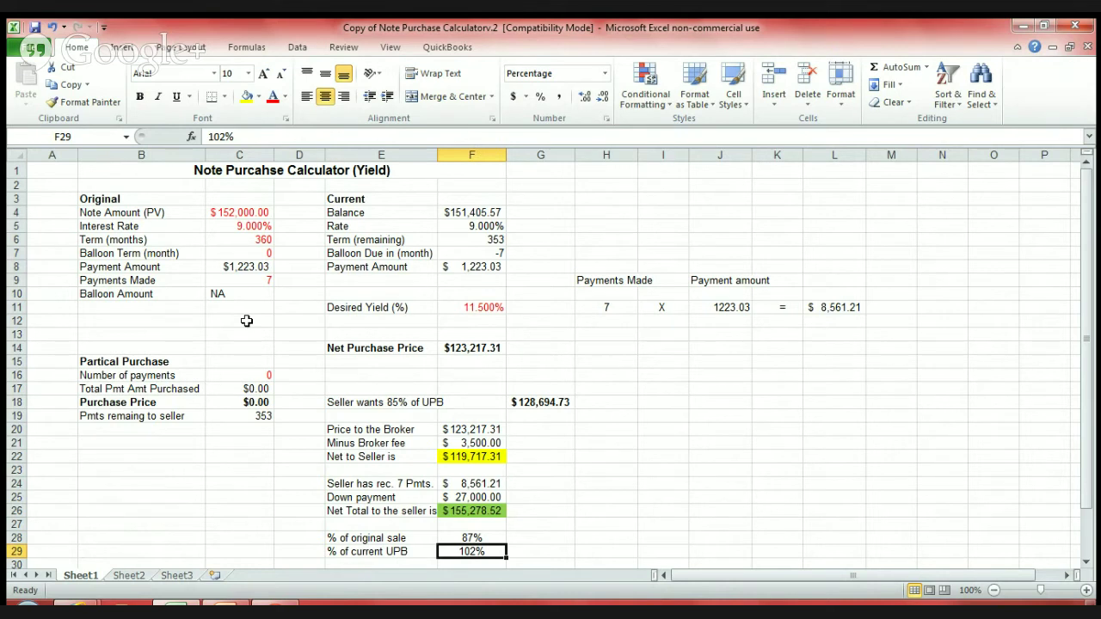
Step: Go back to the current balance in F4 and examine it against the seller's percentages
key("Up")
key("Up")
key("Up")
key("Up")
key("Up")
key("Up")
key("Up")
key("Up")
key("Up")
key("Up")
key("Up")
key("Up")
key("Up")
key("Up")
key("Up")
key("Up")
key("Up")
key("Up")
key("Up")
key("Up")
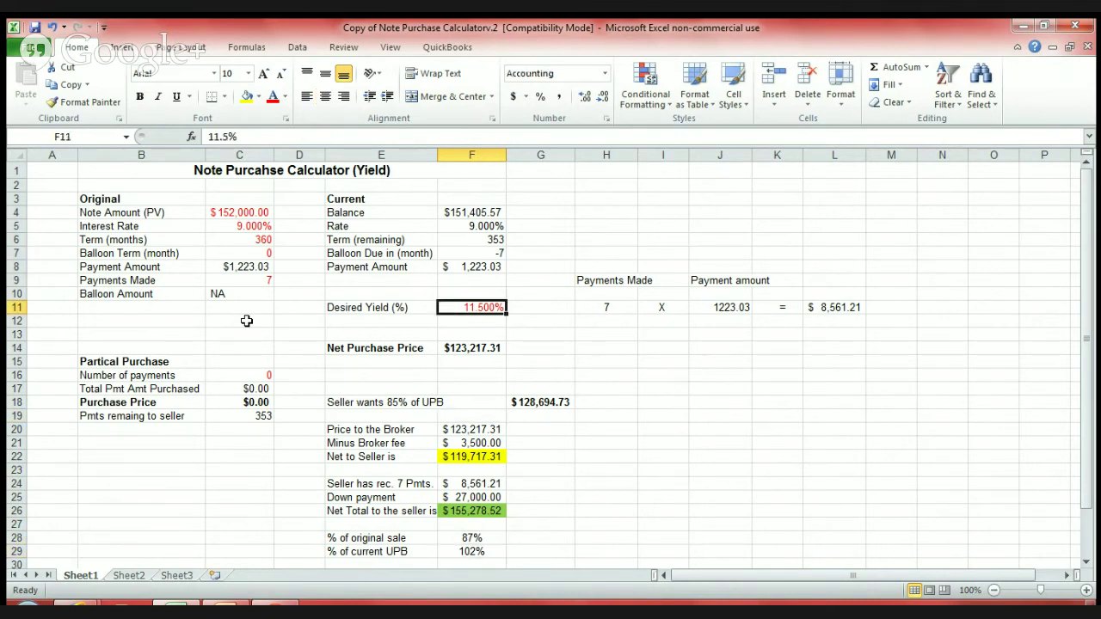
key("Up")
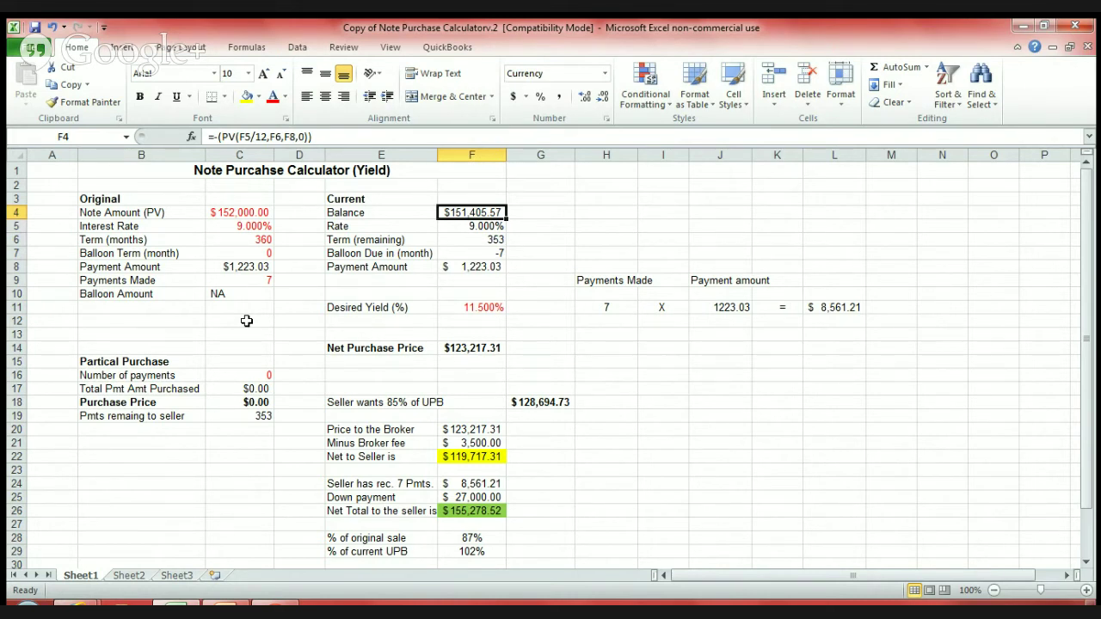
Step: Review the column F figures from the current balance down to the payments the seller has received in F24
key("Down")
key("Up")
key("Down")
key("Down")
key("Down")
key("Down")
key("Down")
key("Down")
key("Down")
key("Down")
key("Down")
key("Down")
key("Down")
key("Down")
key("Down")
key("Down")
key("Down")
key("Down")
key("Down")
key("Down")
key("Down")
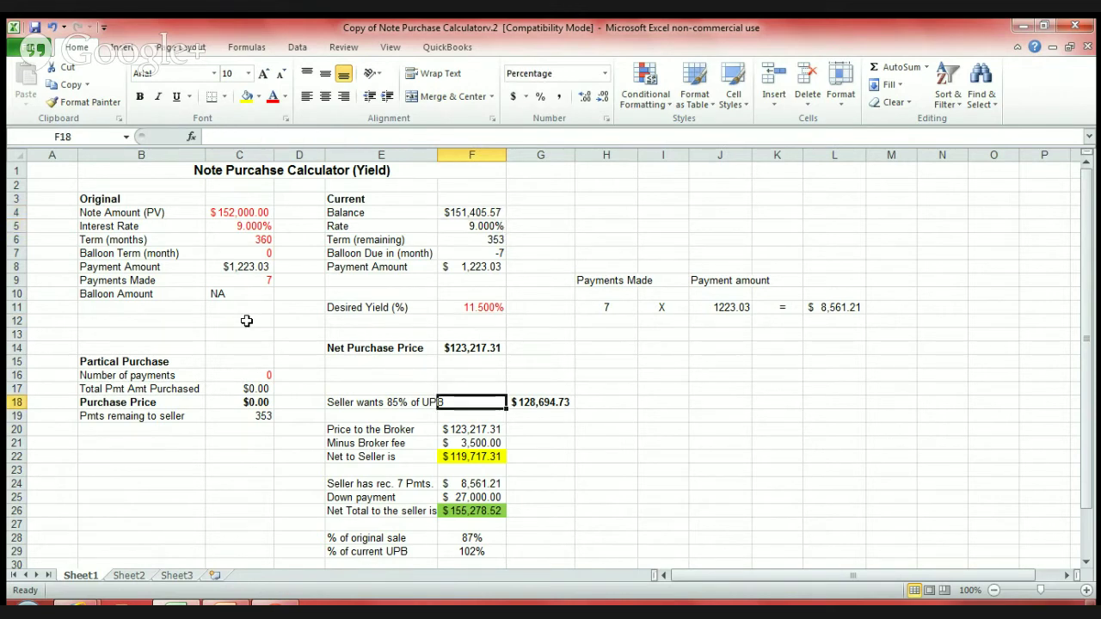
key("Down")
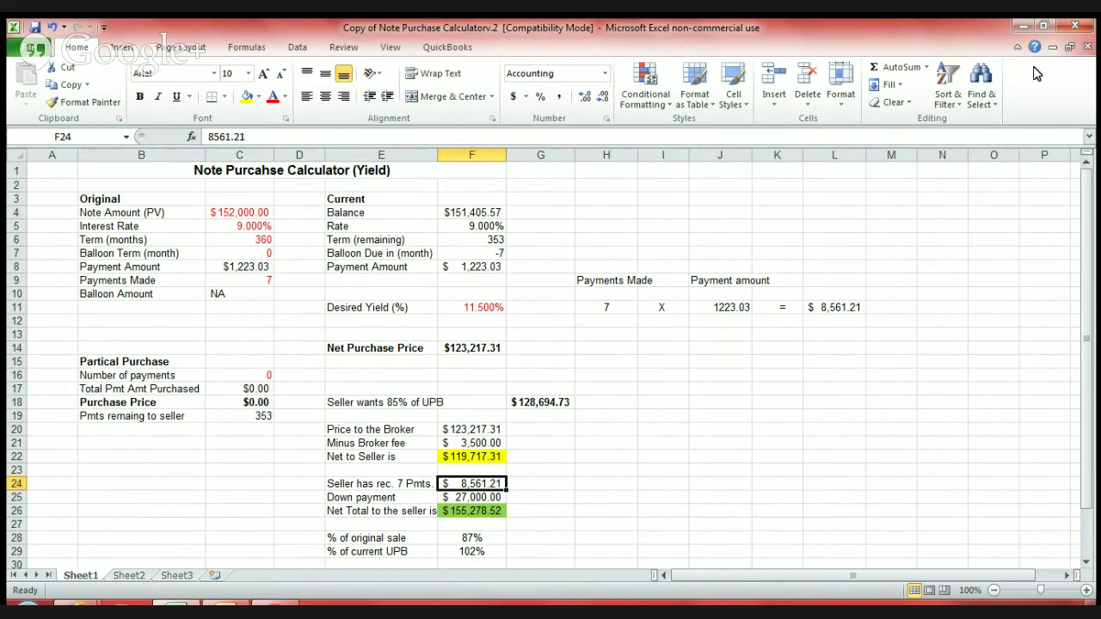
Step: Minimize the note purchase calculator workbook window
left_click(1023, 28)
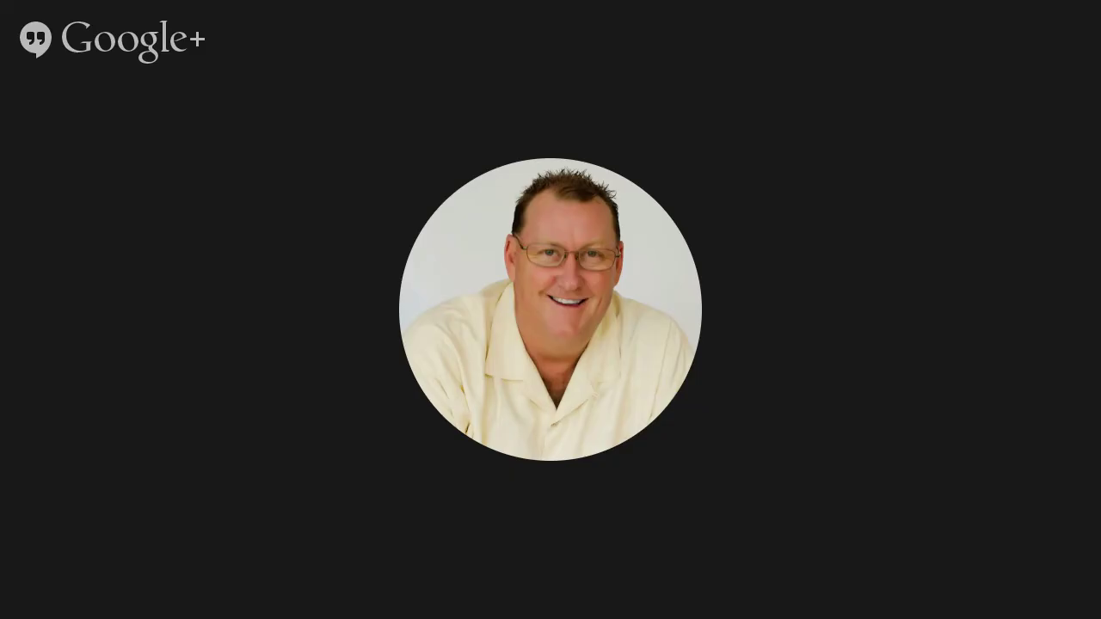